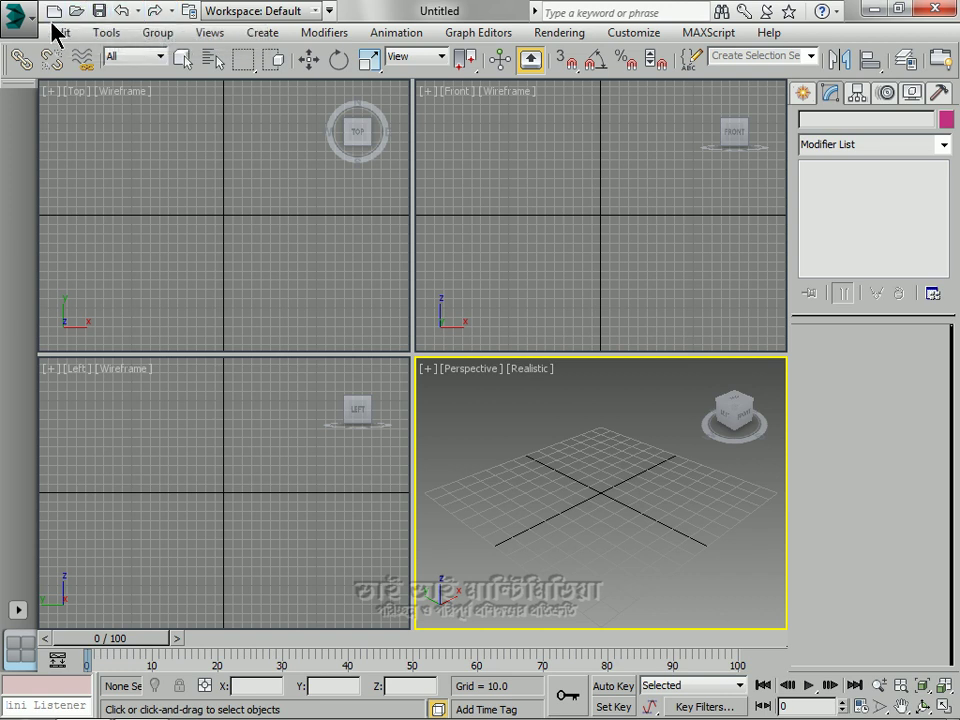
left_click(22, 26)
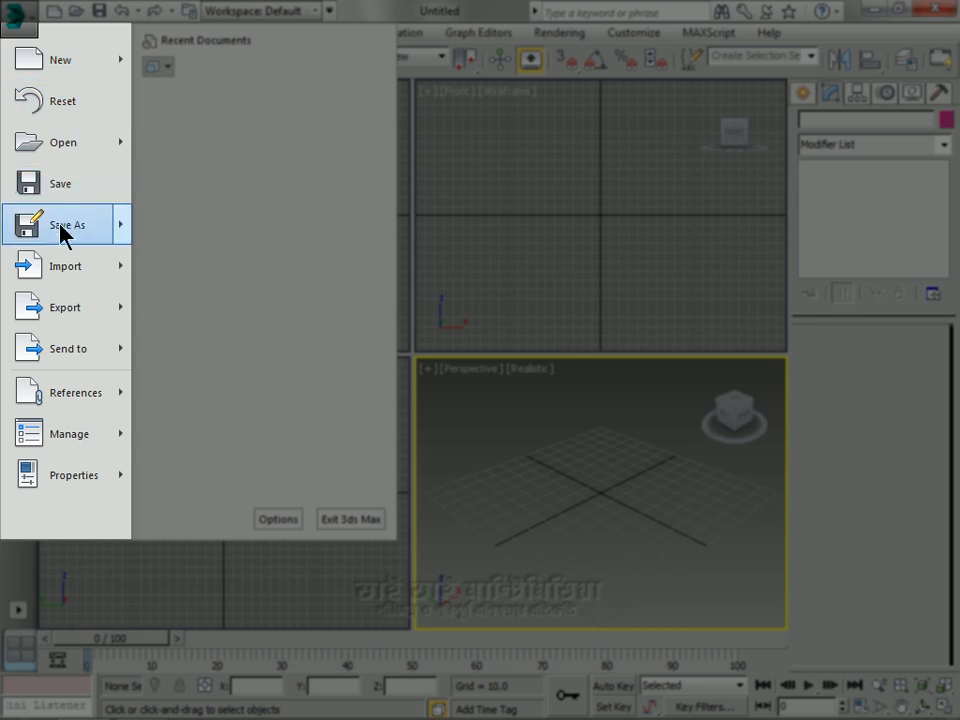
mouse_move(65, 273)
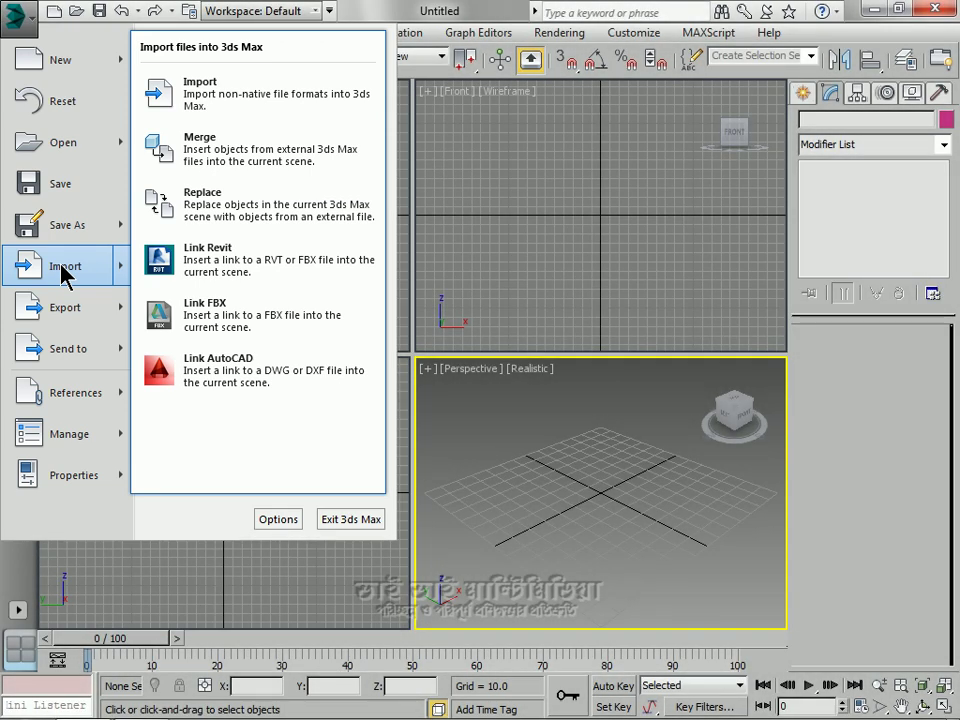
left_click(35, 18)
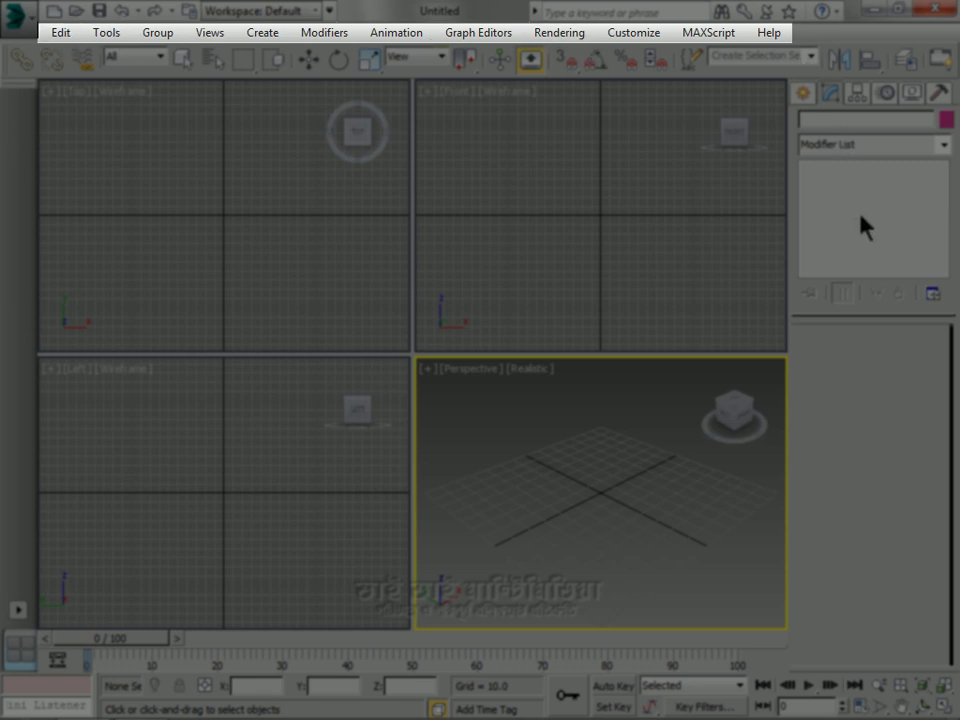
left_click(70, 34)
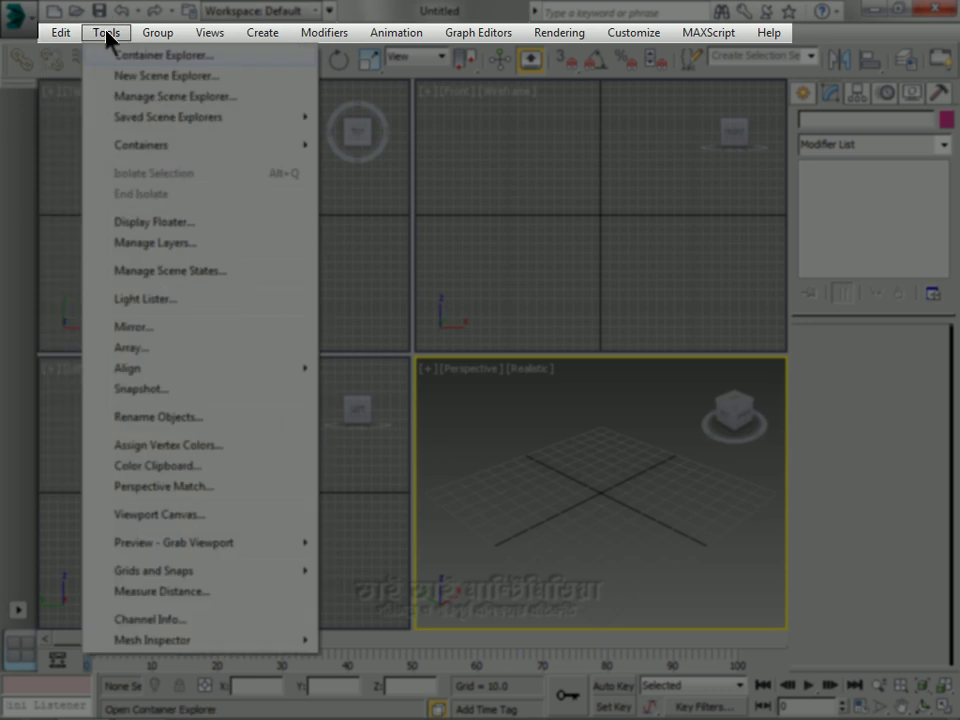
left_click(214, 36)
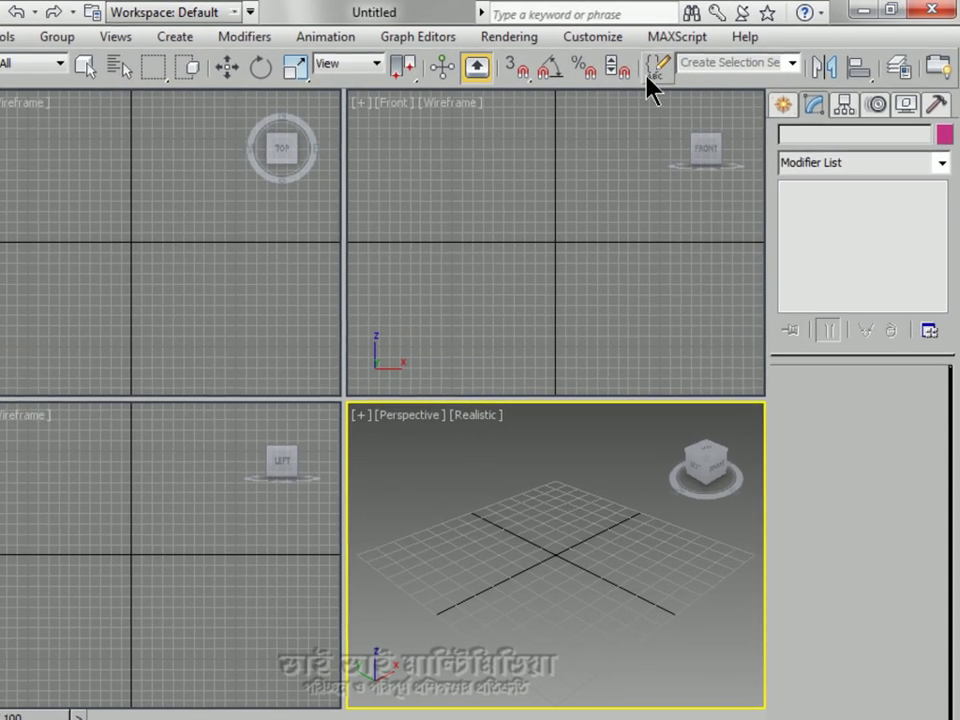
- Display the Axis Constraints toolbar and dock it directly beneath the main toolbar
right_click(706, 86)
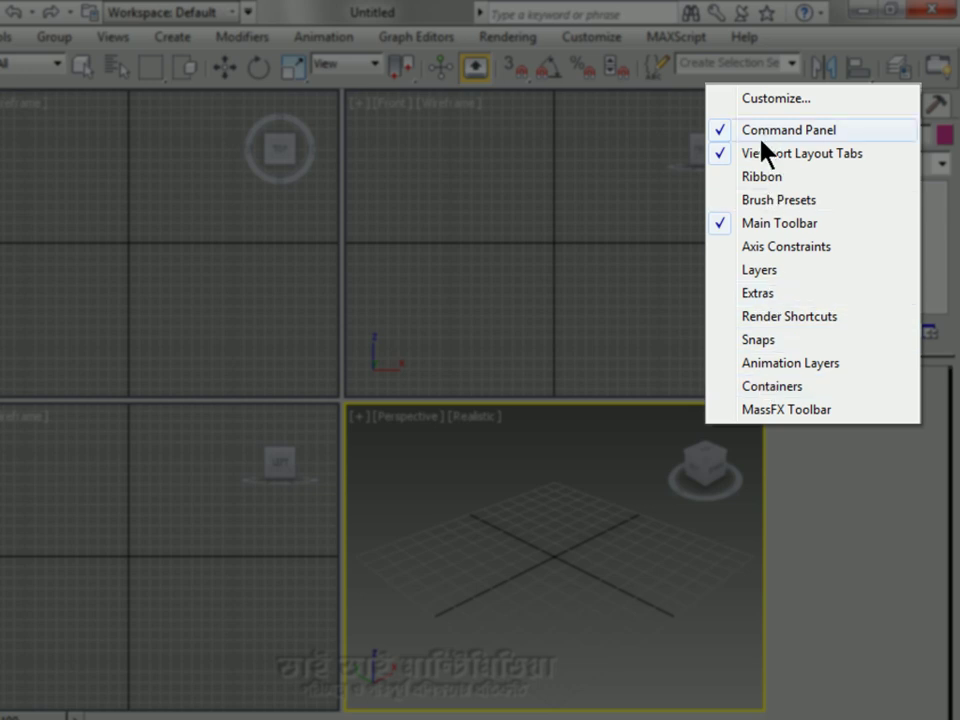
left_click(763, 247)
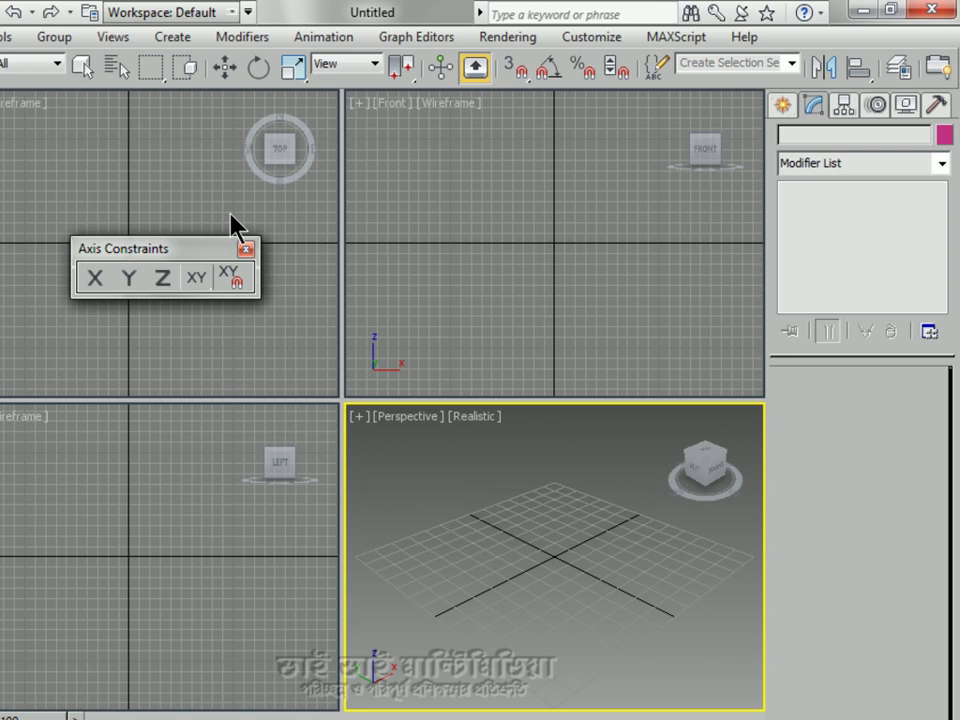
left_click_drag(183, 256, 83, 87)
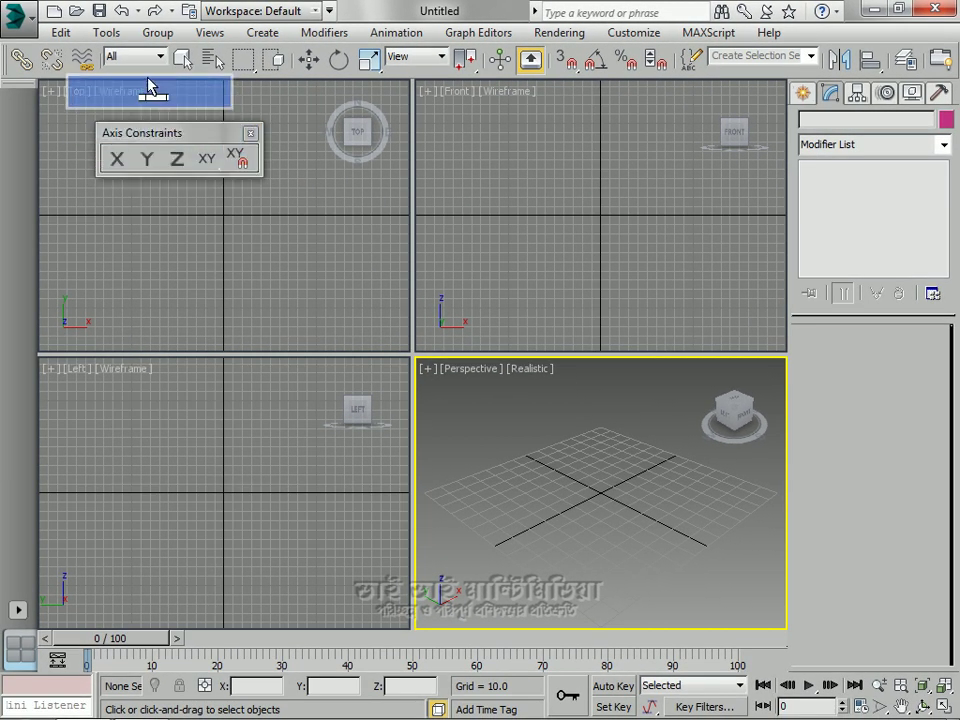
left_click_drag(148, 79, 135, 49)
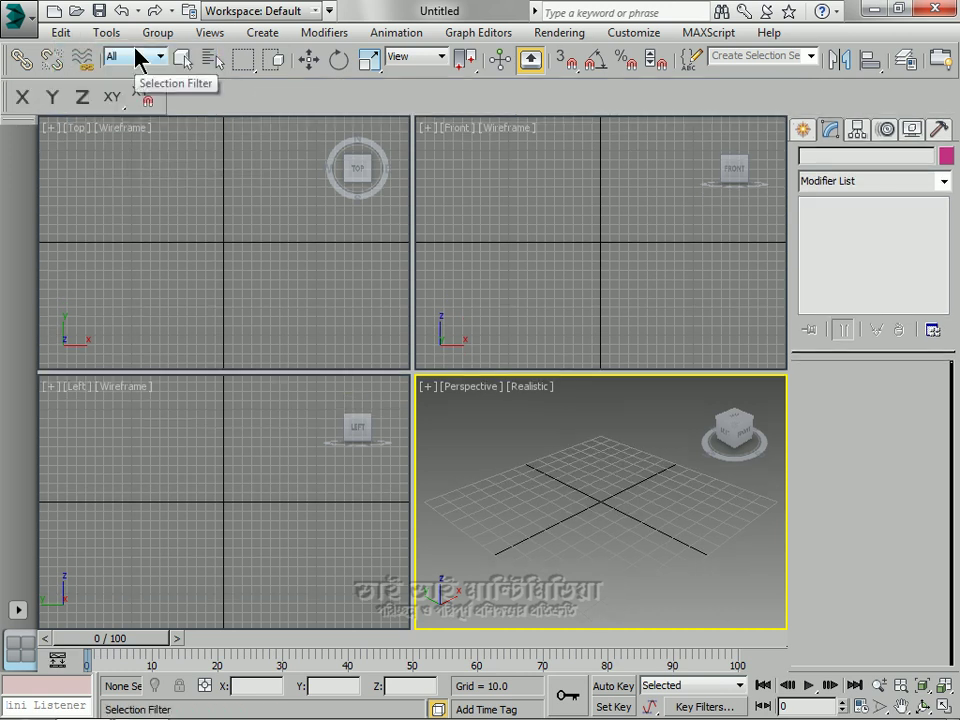
- Undock the Axis Constraints toolbar and close it
left_click_drag(13, 94, 123, 191)
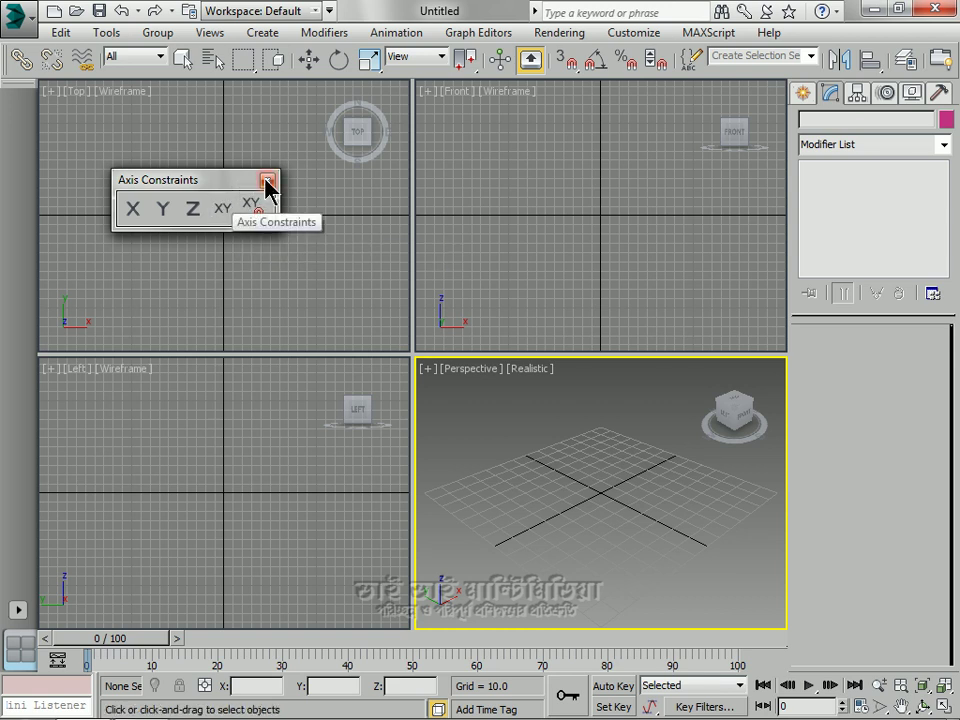
left_click(266, 182)
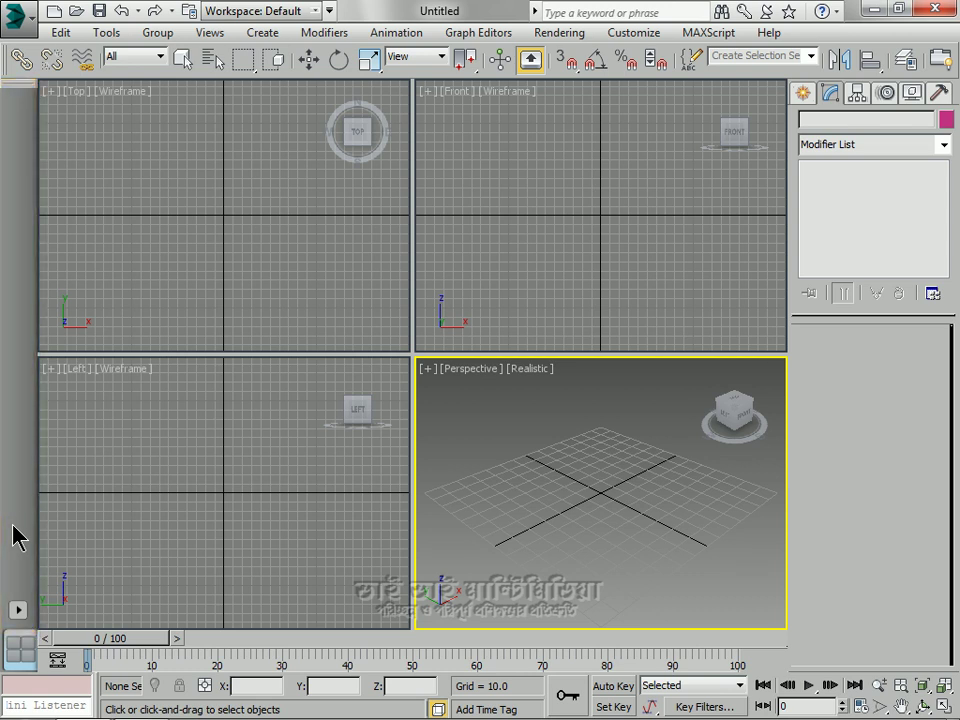
- Hide the Viewport Layout Tabs bar to give the viewports more room
right_click(718, 75)
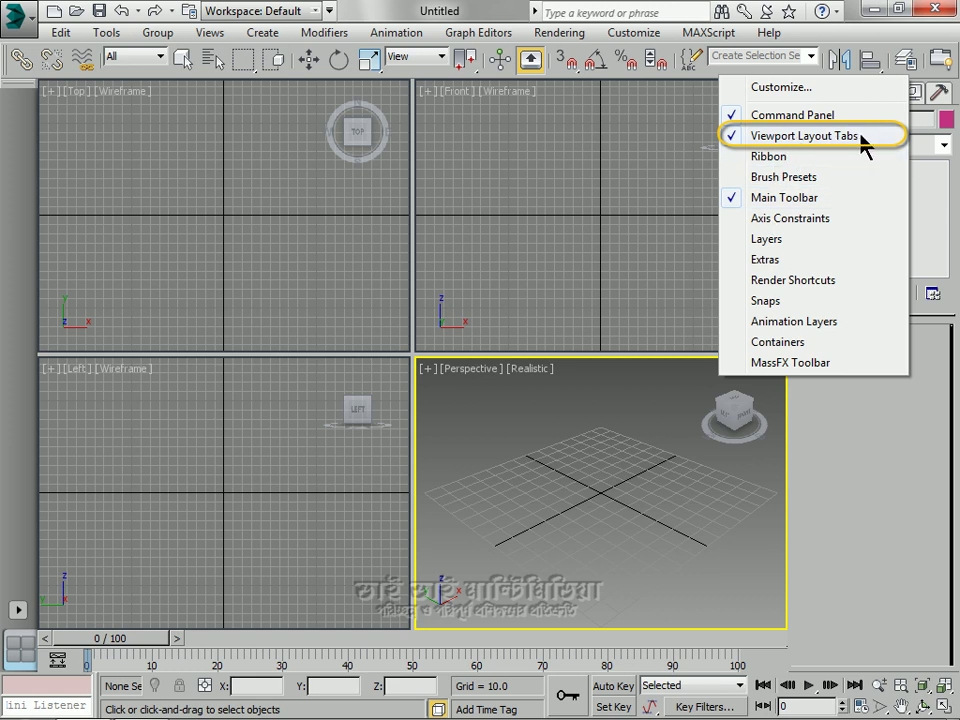
left_click(735, 139)
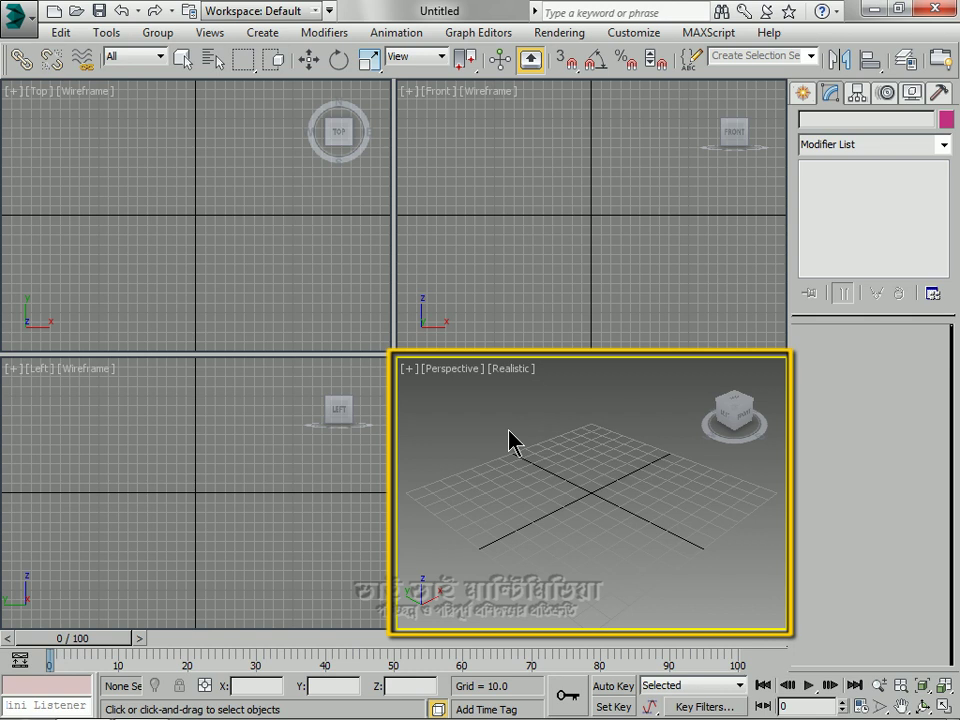
- Activate the Front, Top and Left viewports in turn, finishing with the Perspective viewport active
left_click(505, 217)
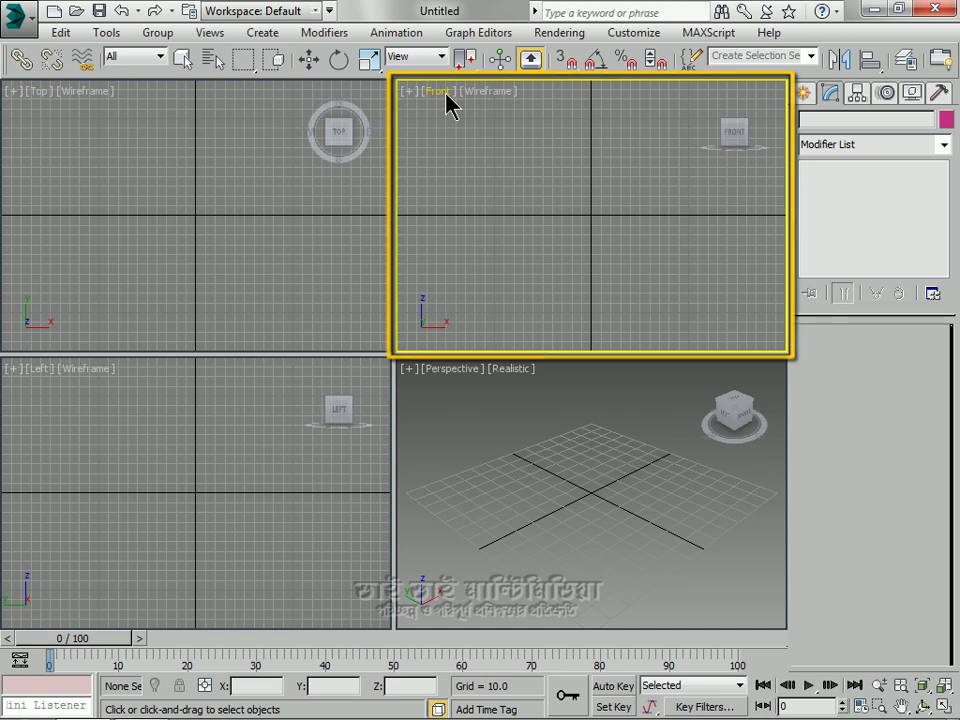
left_click(85, 124)
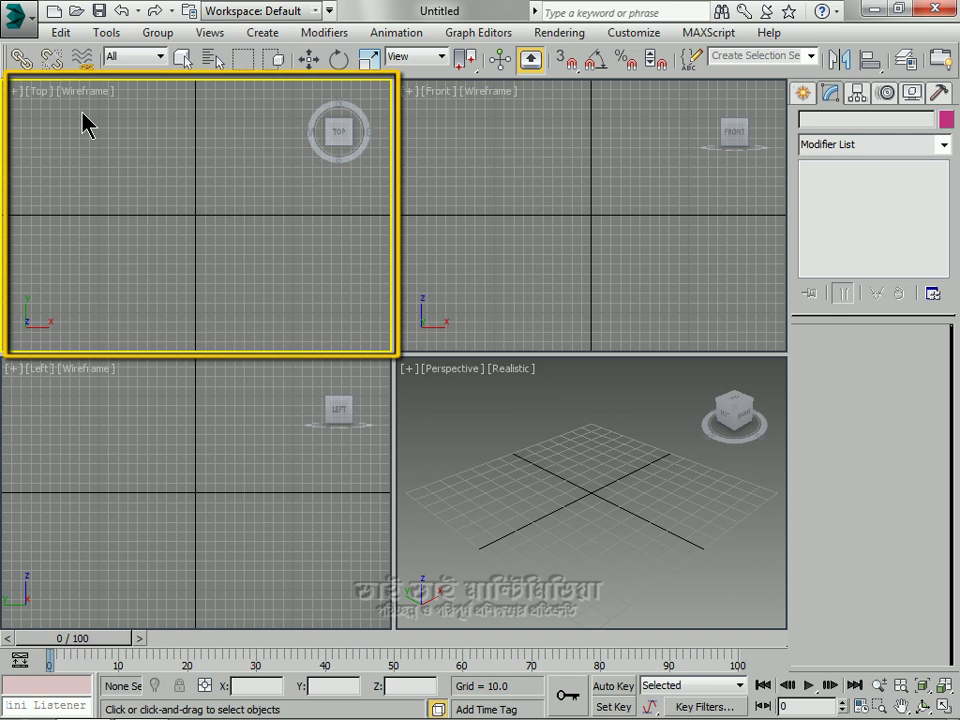
left_click(117, 435)
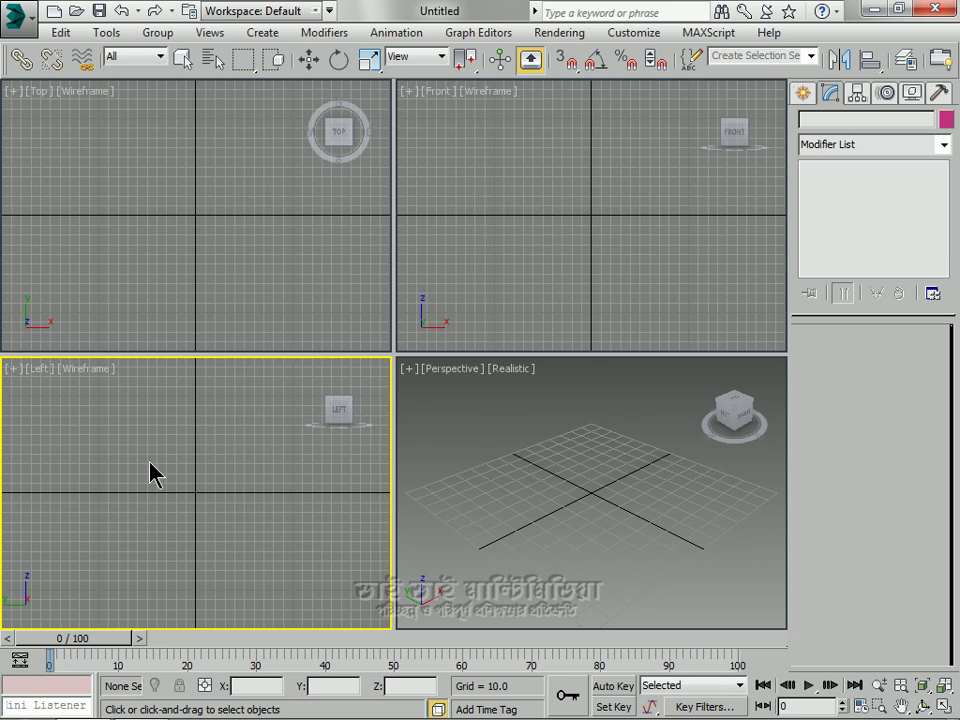
left_click(156, 300)
left_click(482, 250)
left_click(180, 279)
left_click(186, 495)
left_click(553, 485)
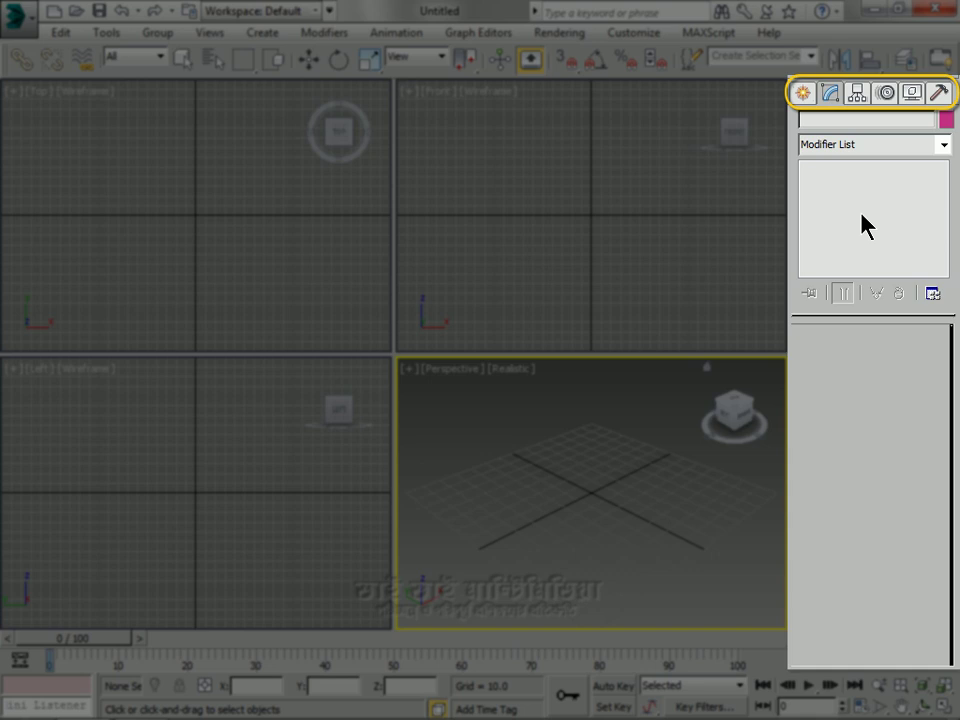
- Look through the Hierarchy, Motion, Display, Utilities and Modify command panels, finishing on the Create panel with Standard Primitives
left_click(857, 93)
left_click(884, 93)
left_click(912, 93)
left_click(937, 93)
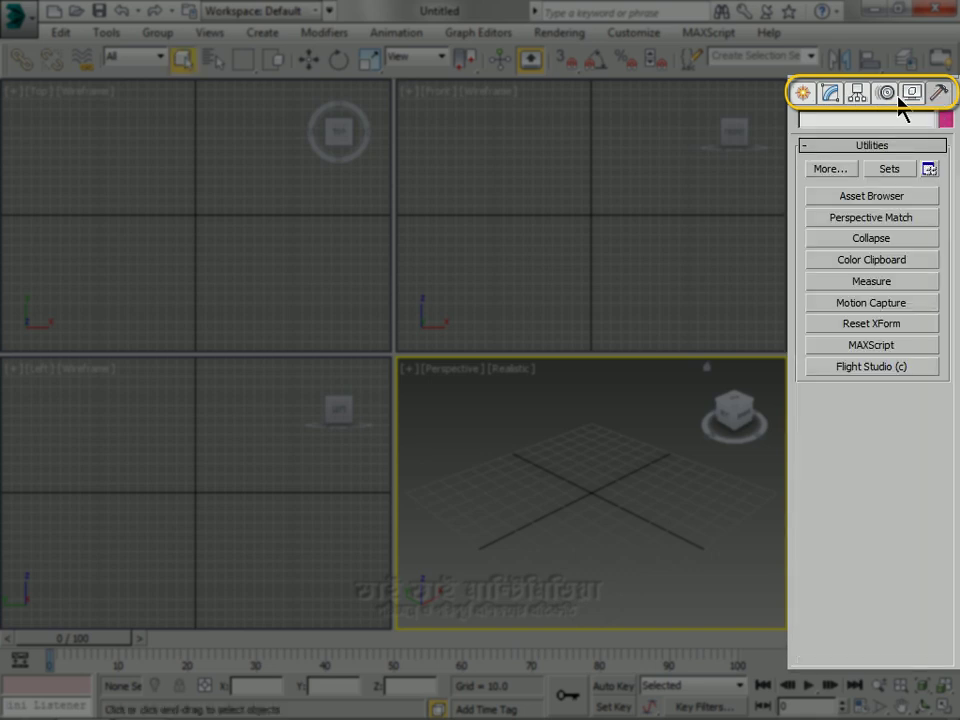
left_click(857, 93)
left_click(829, 92)
left_click(804, 95)
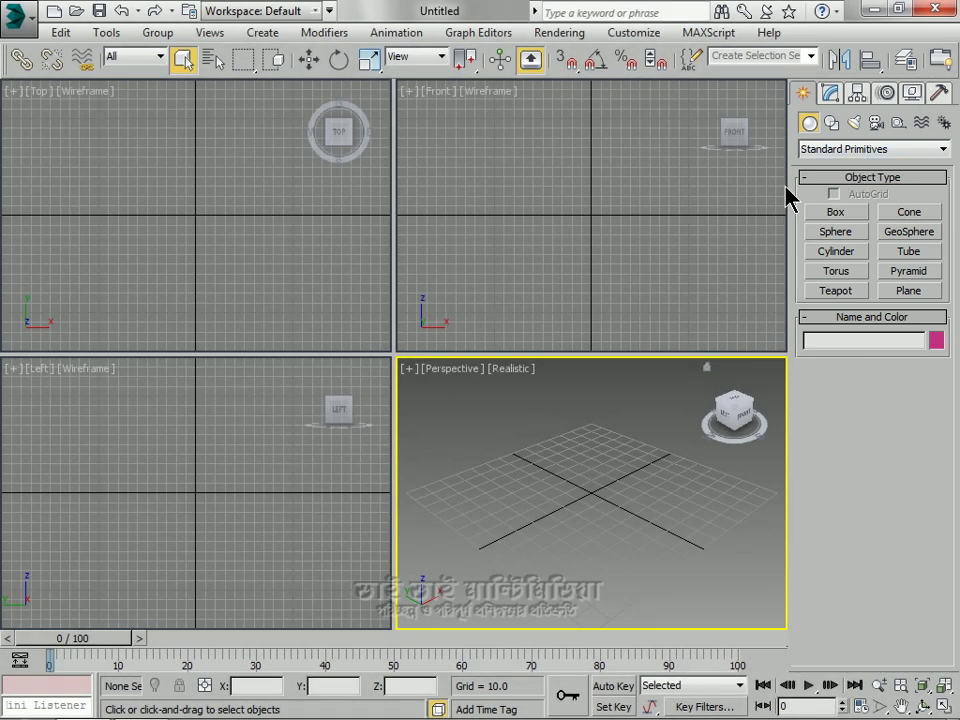
- Widen the command panel to two columns and make it a floating window
left_click_drag(790, 184, 662, 193)
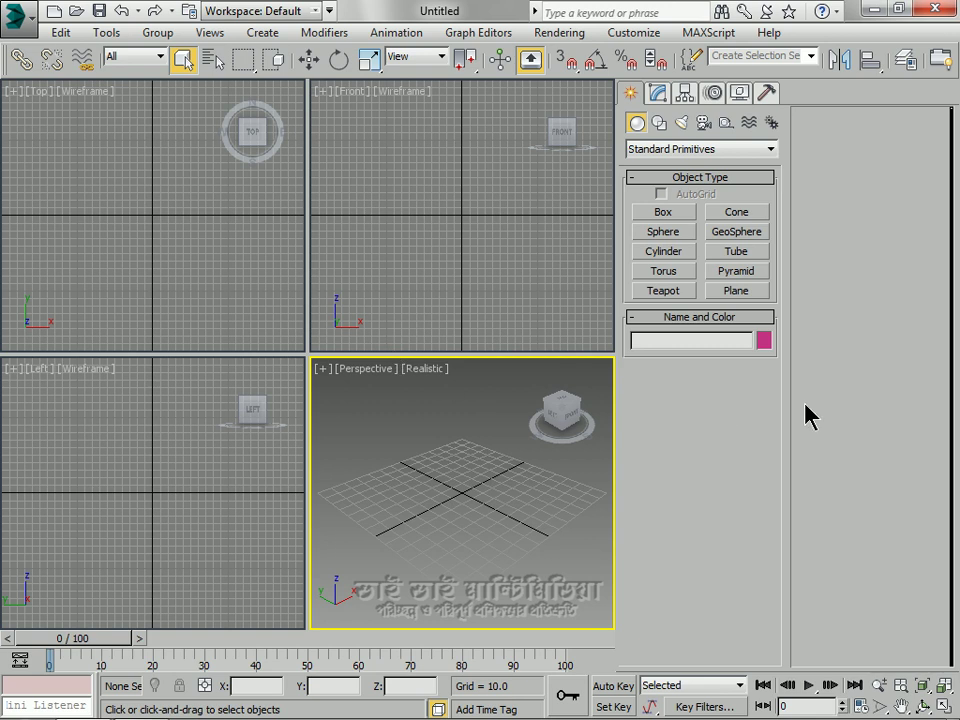
right_click(840, 97)
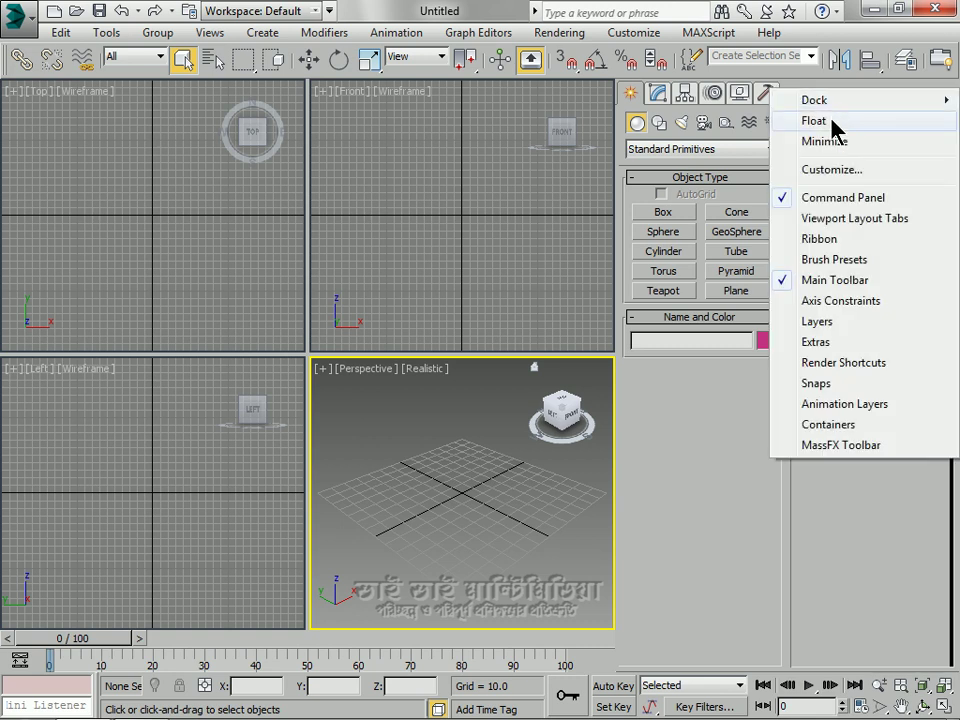
left_click(835, 121)
- Dock the floating command panel again beside the viewports and narrow it to a single column
left_click_drag(742, 185, 896, 97)
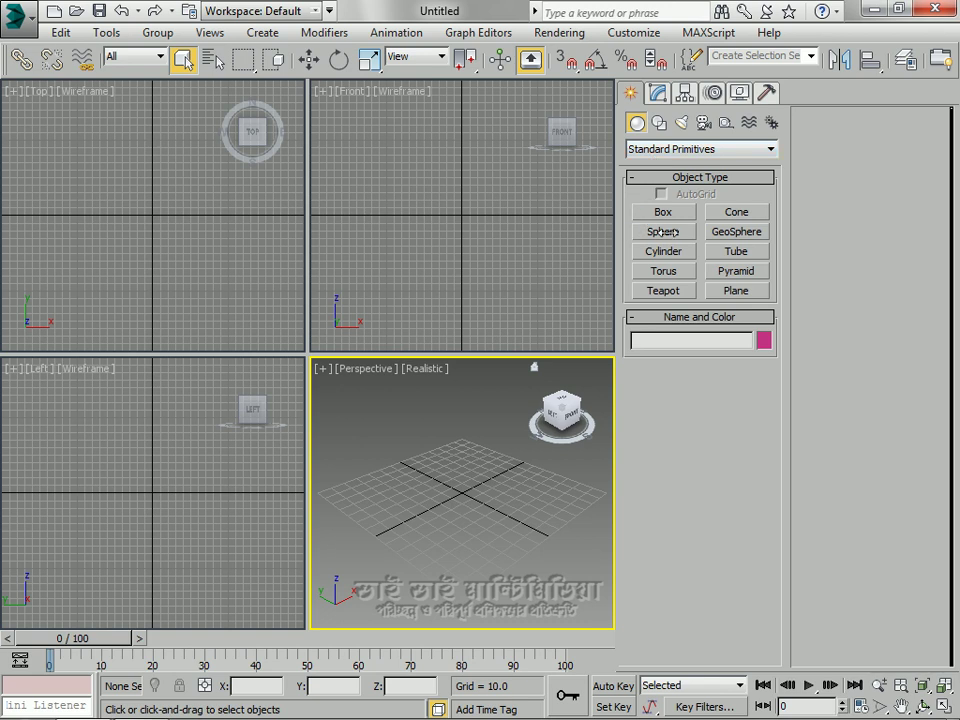
left_click_drag(642, 232, 790, 232)
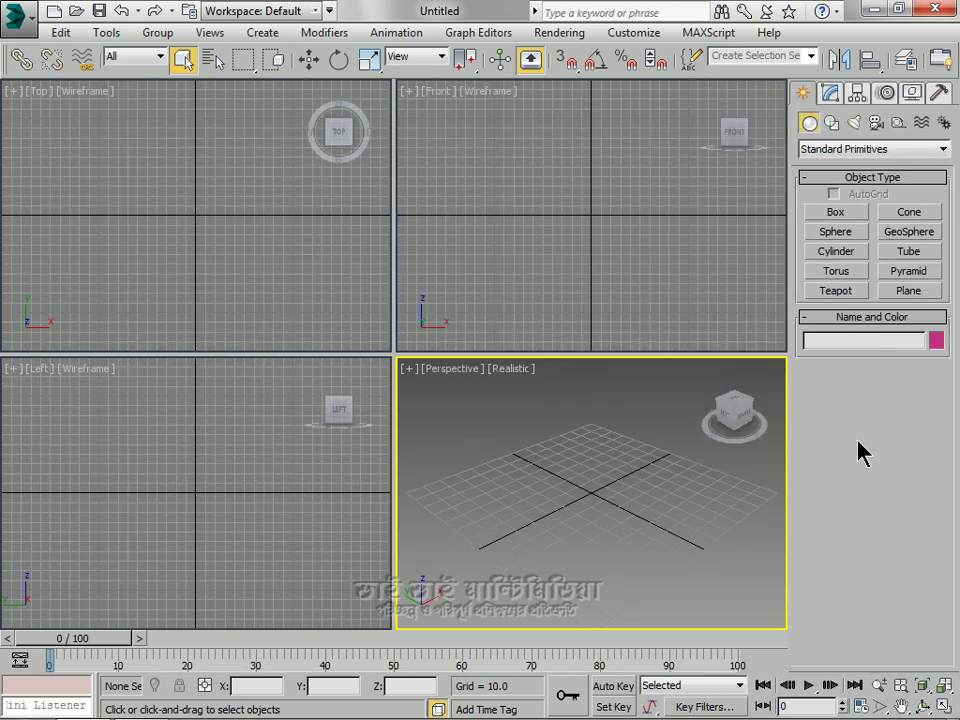